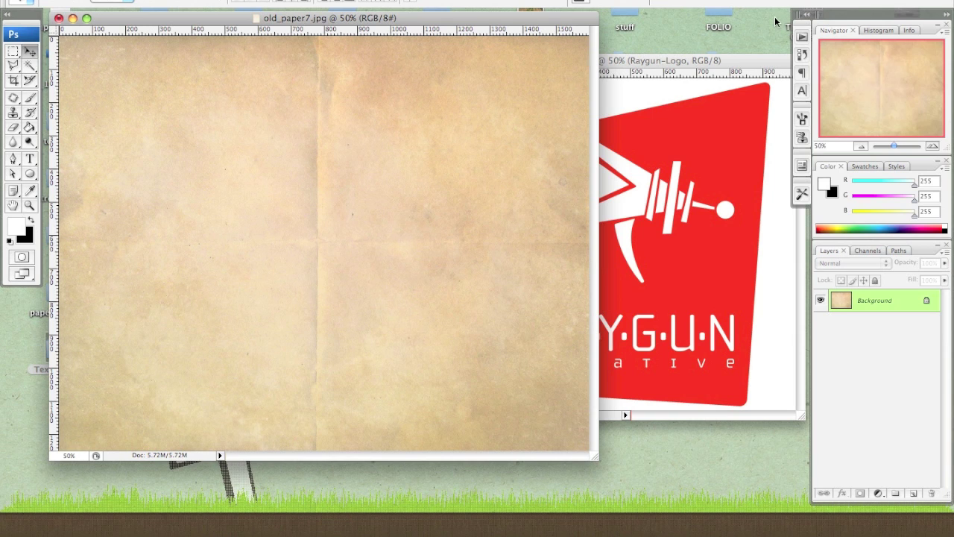
# - Arrange the Untitled-1 and old_paper7.jpg windows so the Raygun logo document sits in front
pyautogui.moveTo(634, 60); pyautogui.dragTo(645, 65)
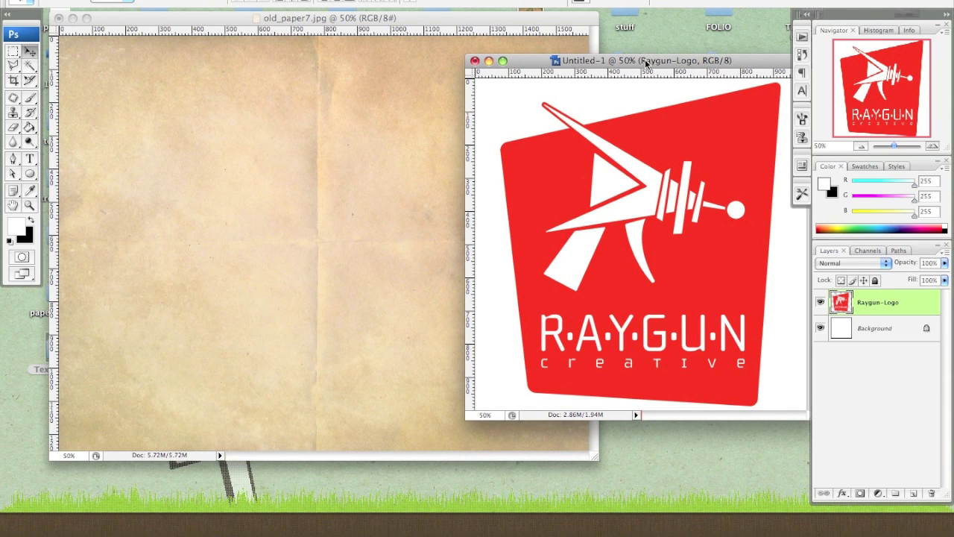
pyautogui.click(370, 90)
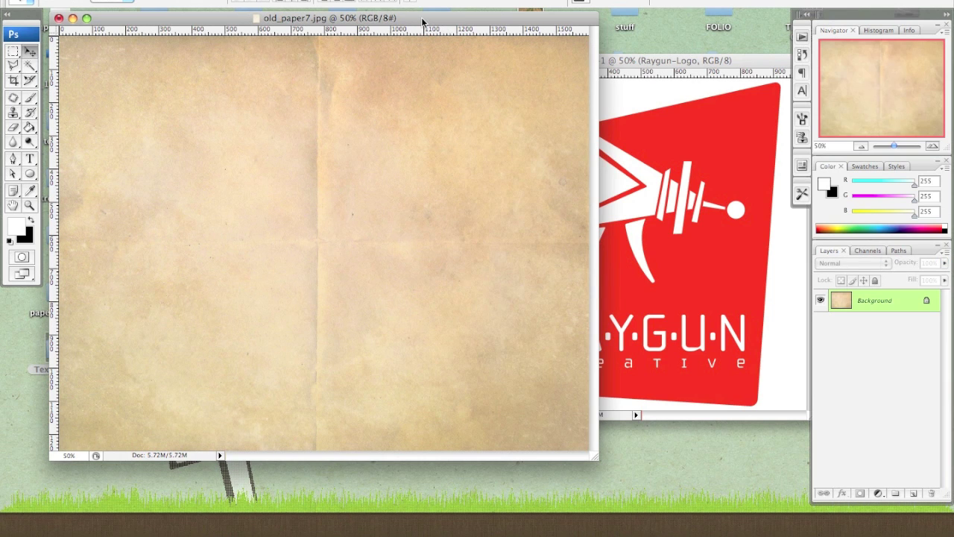
pyautogui.moveTo(422, 21); pyautogui.dragTo(419, 19)
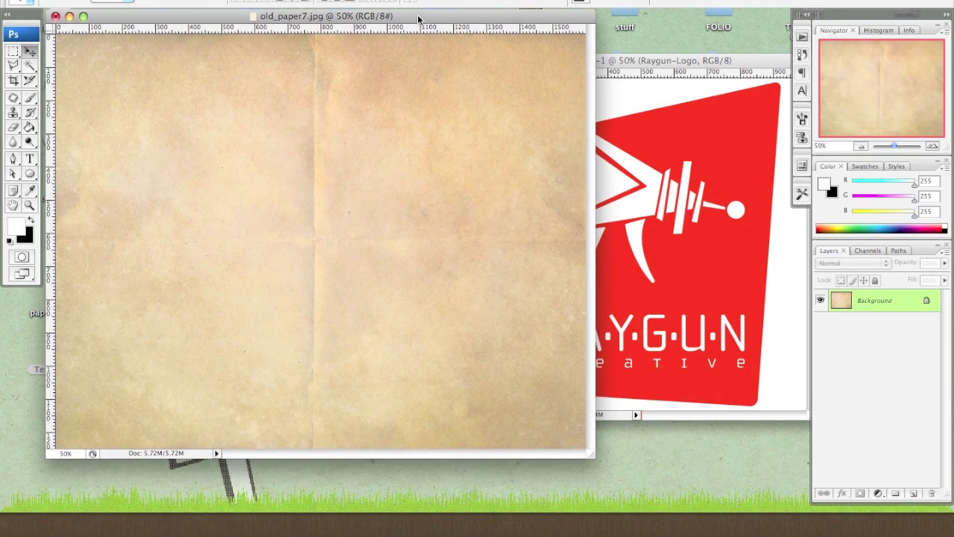
pyautogui.moveTo(654, 64)
pyautogui.mouseDown()
pyautogui.moveTo(656, 80)
pyautogui.moveTo(659, 60)
pyautogui.moveTo(645, 58)
pyautogui.mouseUp()
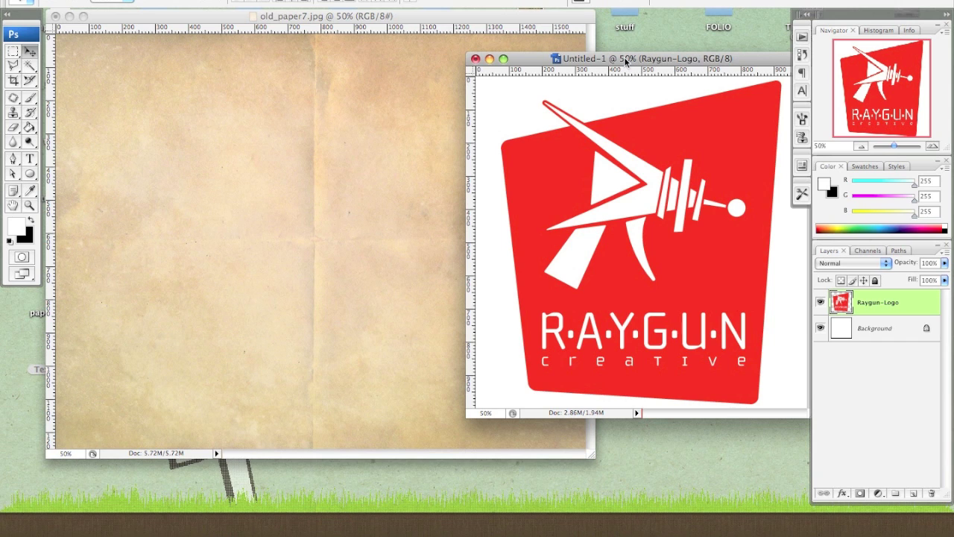
pyautogui.moveTo(607, 64); pyautogui.dragTo(618, 66)
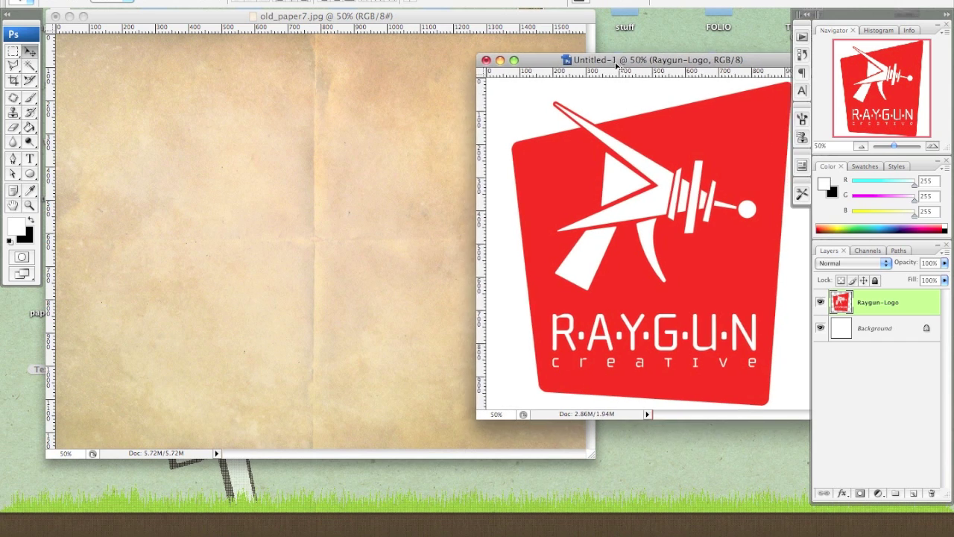
# - Drag the Raygun-Logo layer into old_paper7.jpg and set its blend mode to Multiply
pyautogui.moveTo(715, 136); pyautogui.dragTo(383, 125)
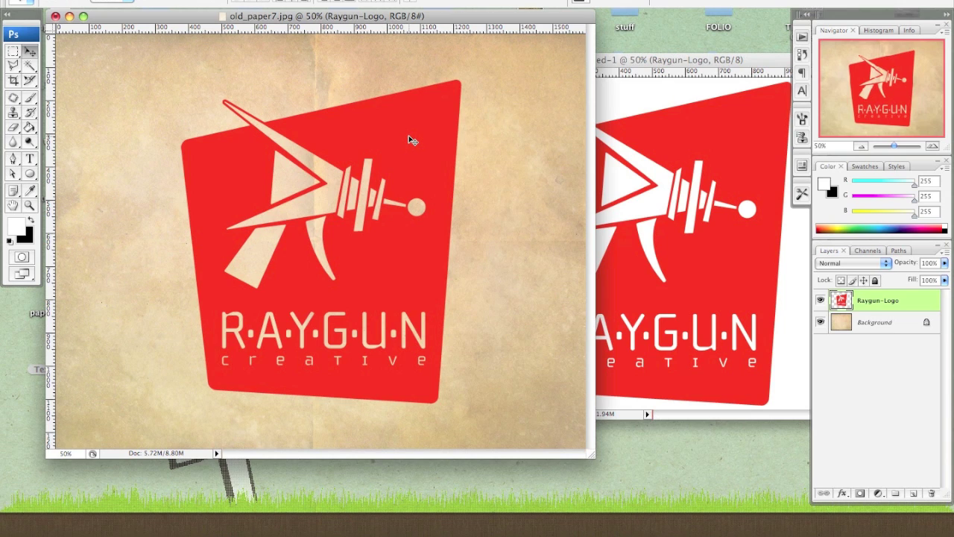
pyautogui.click(886, 265)
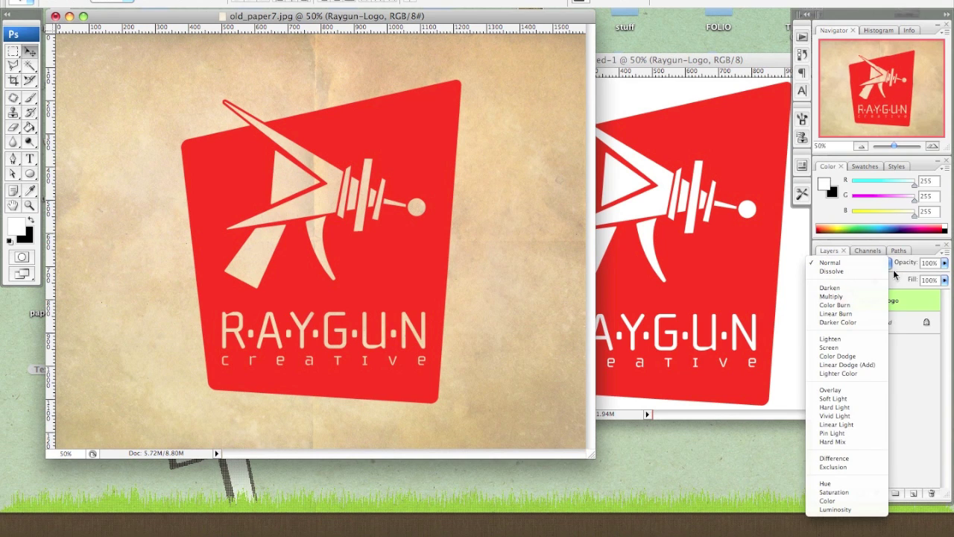
pyautogui.click(896, 272)
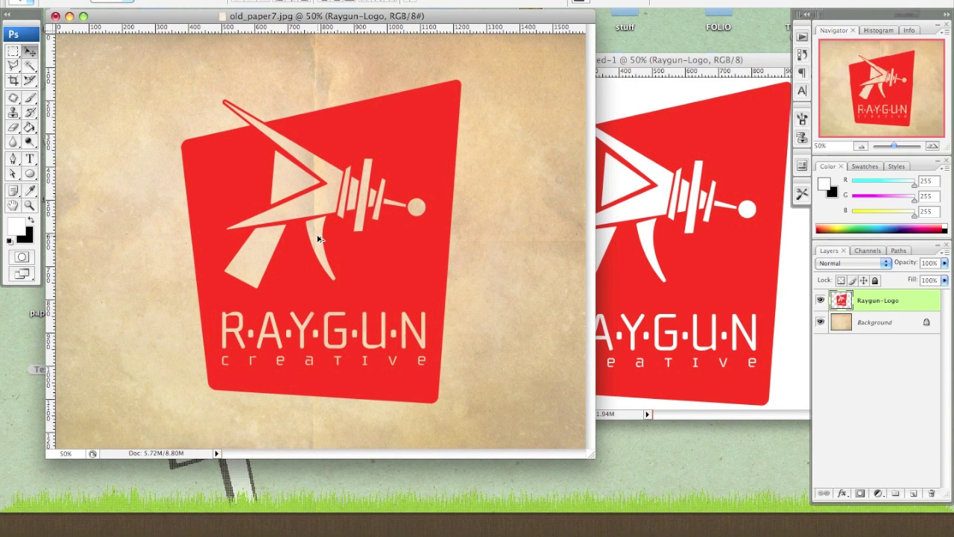
pyautogui.hotkey('shift', 'alt', 'm')
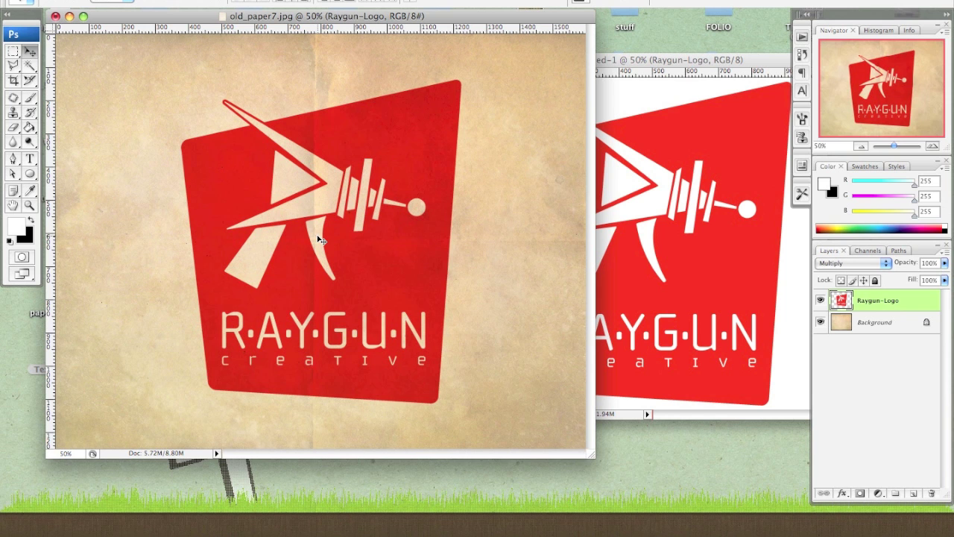
# - Zoom in to inspect the paper texture through the logo, then return to 50%
pyautogui.press('super+plus')
pyautogui.press('super+plus')
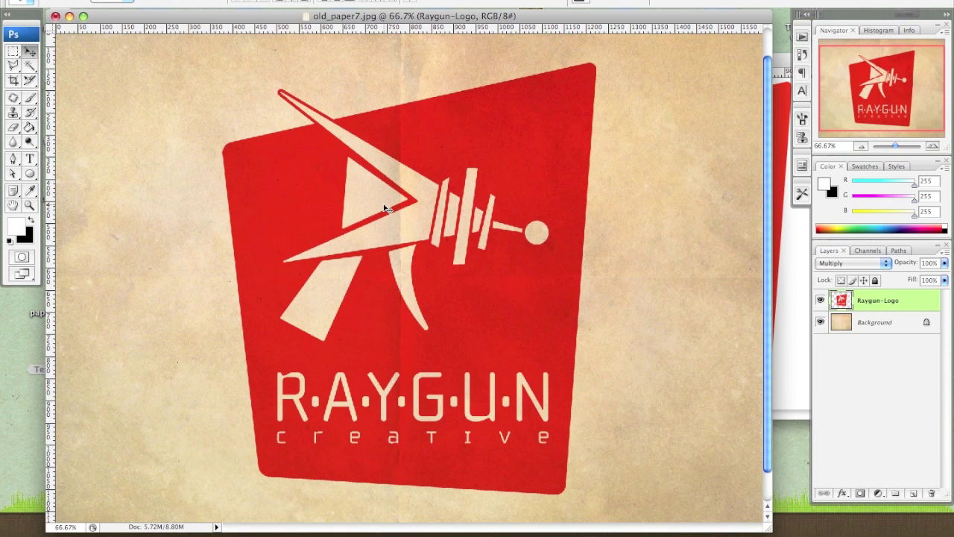
pyautogui.scroll(-5, 522, 261)
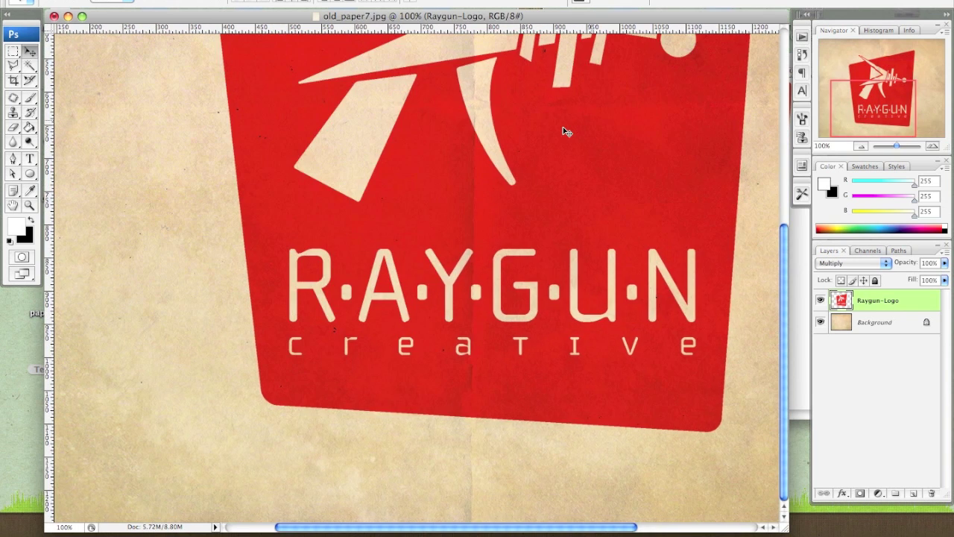
pyautogui.hscroll(-2, 600, 224)
pyautogui.scroll(1, 600, 224)
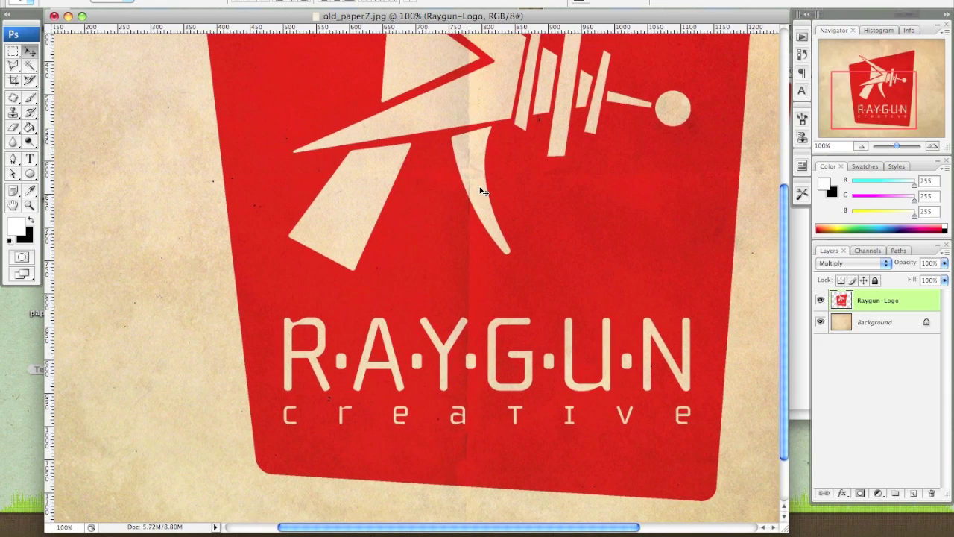
pyautogui.scroll(7, 589, 209)
pyautogui.hscroll(2, 589, 209)
pyautogui.press('super+minus')
pyautogui.press('super+minus')
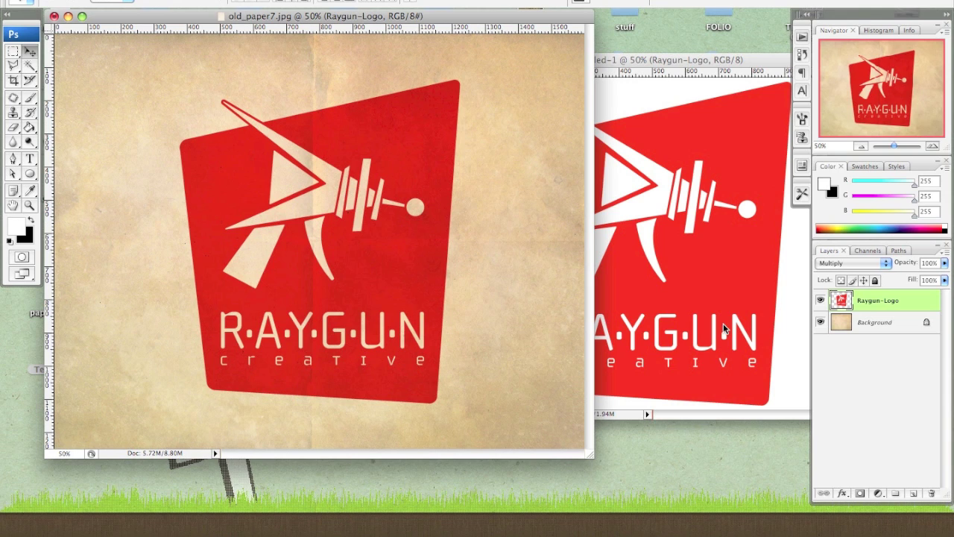
# - Duplicate the Background layer, move the copy above Raygun-Logo, and desaturate it to grey
pyautogui.click(894, 329)
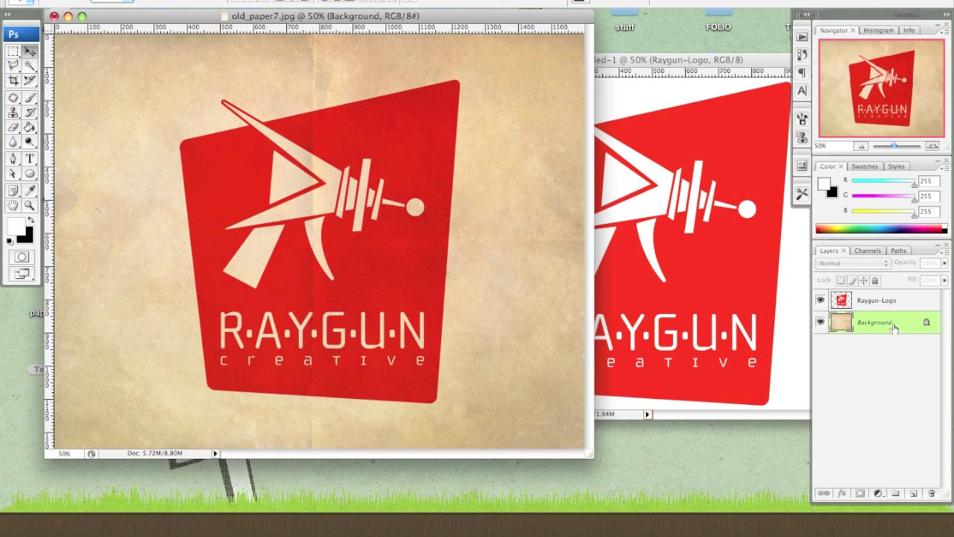
pyautogui.press('super+j')
pyautogui.moveTo(876, 328); pyautogui.dragTo(880, 296)
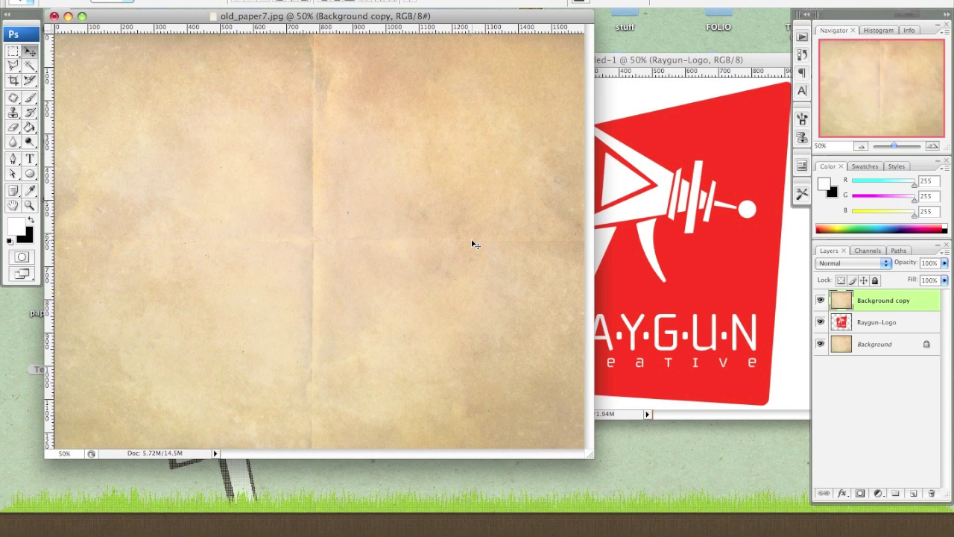
pyautogui.press('super+shift+u')
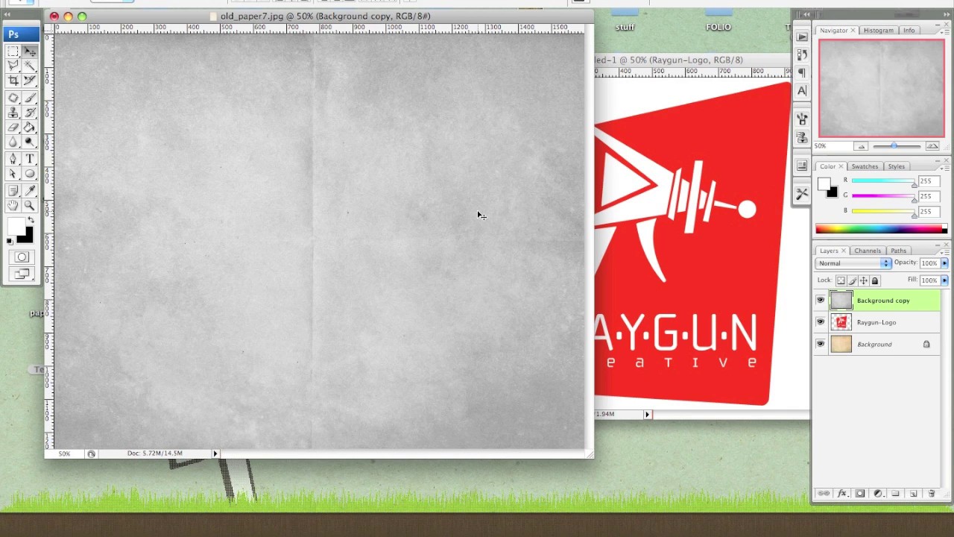
# - Apply Levels to the grey paper copy with input levels 168, 1.00 and 202
pyautogui.press('super+l')
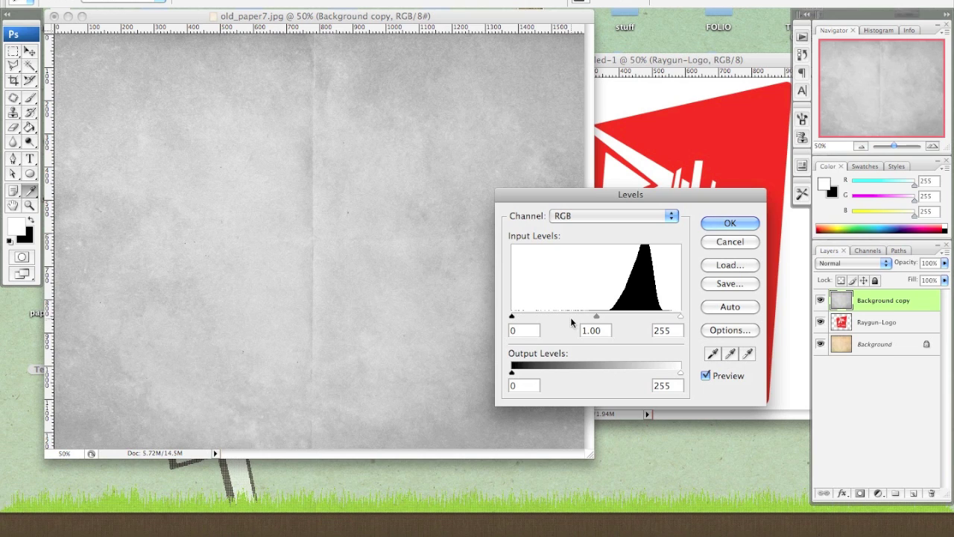
pyautogui.moveTo(513, 317); pyautogui.dragTo(612, 319)
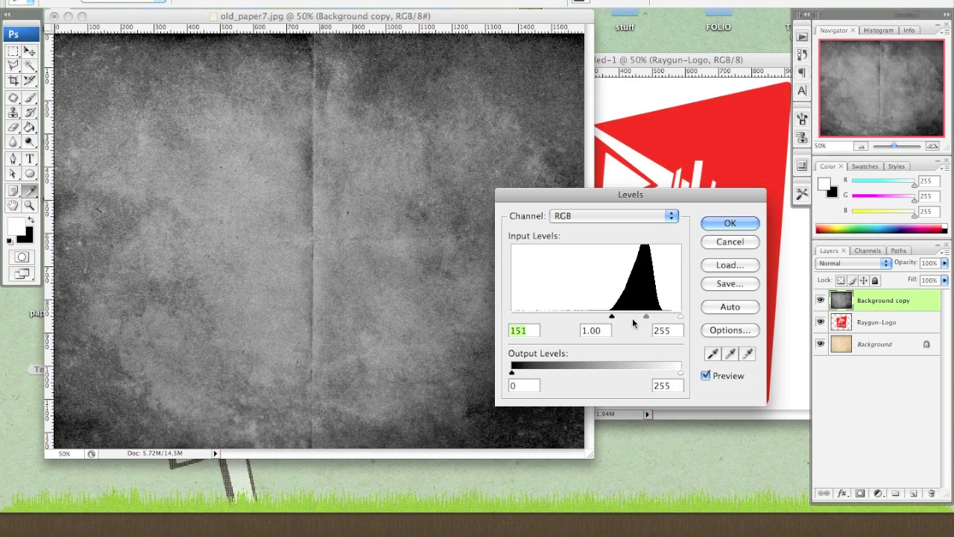
pyautogui.moveTo(681, 317); pyautogui.dragTo(622, 315)
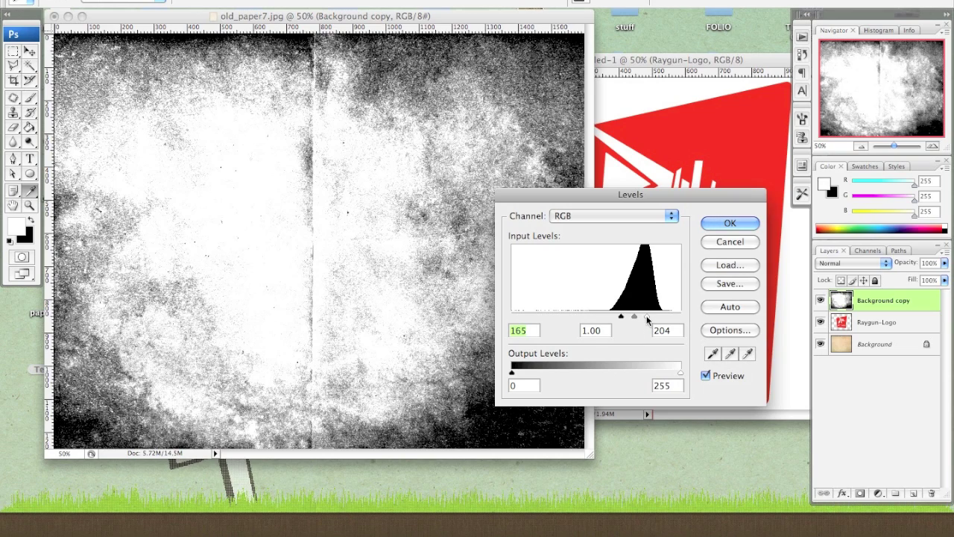
pyautogui.moveTo(647, 319)
pyautogui.mouseDown()
pyautogui.moveTo(659, 321)
pyautogui.moveTo(614, 316)
pyautogui.moveTo(647, 320)
pyautogui.mouseUp()
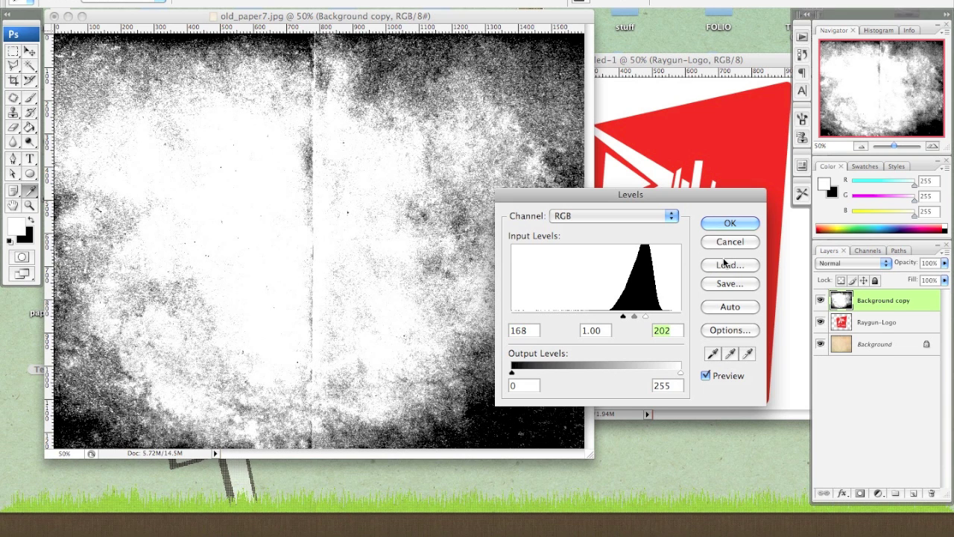
pyautogui.click(623, 317)
pyautogui.click(730, 223)
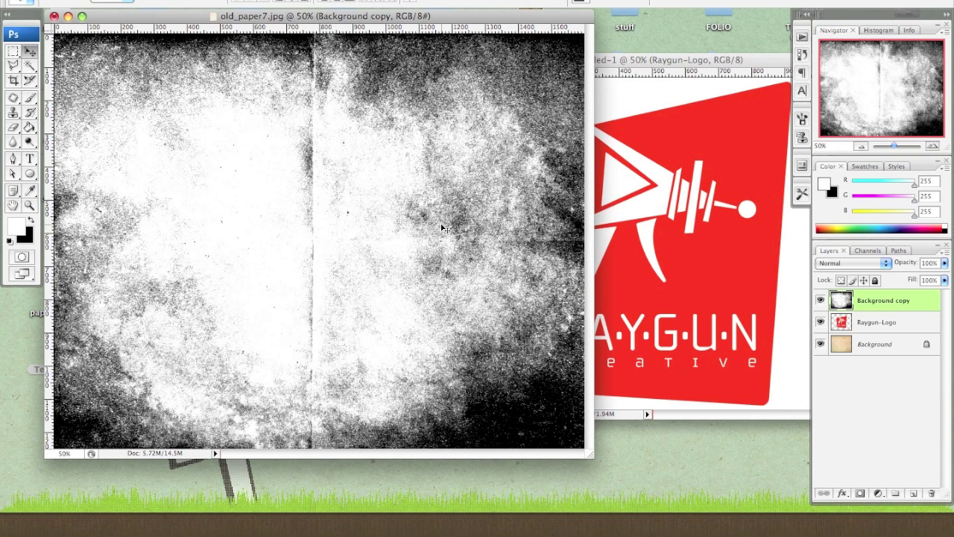
# - Copy the grunge texture, hide Background copy, and paste the texture into a new Raygun-Logo layer mask
pyautogui.press('super+a')
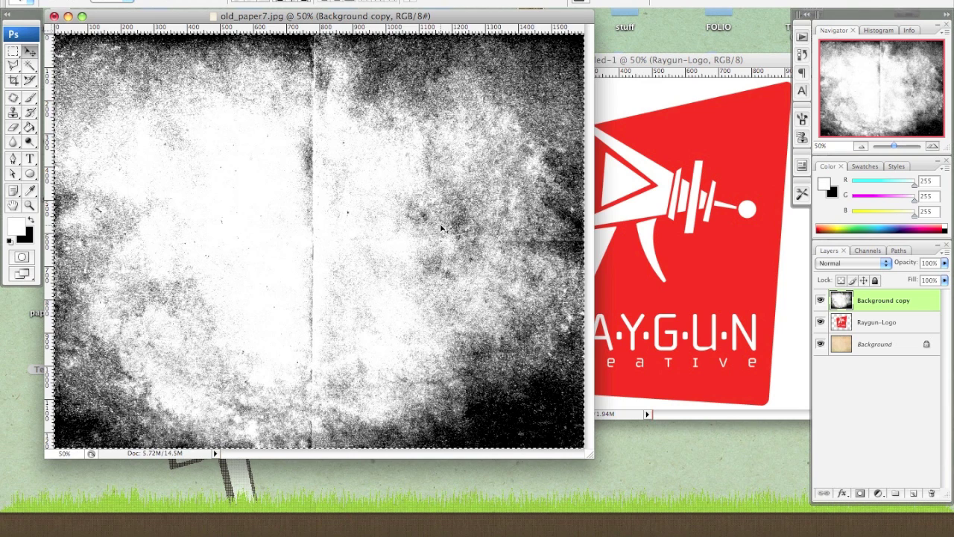
pyautogui.press('super+c')
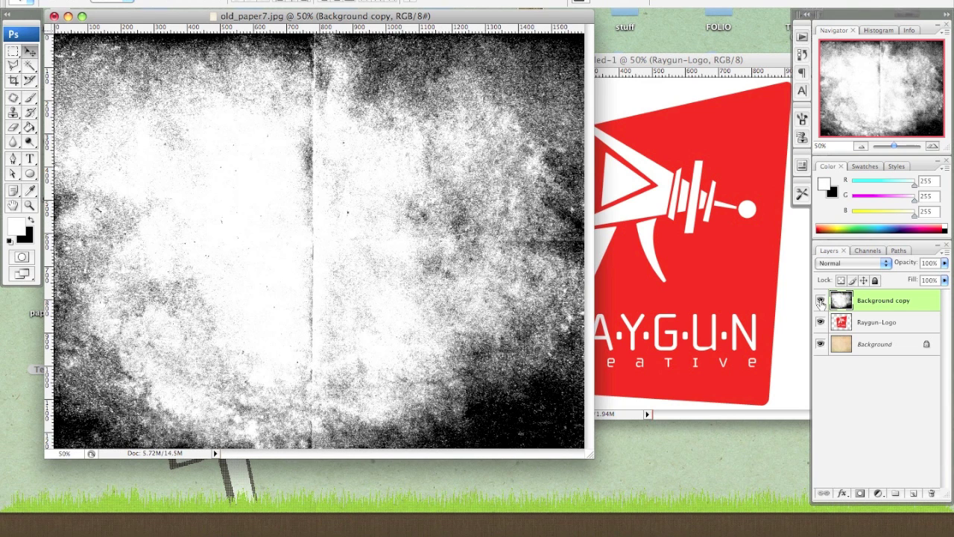
pyautogui.click(821, 300)
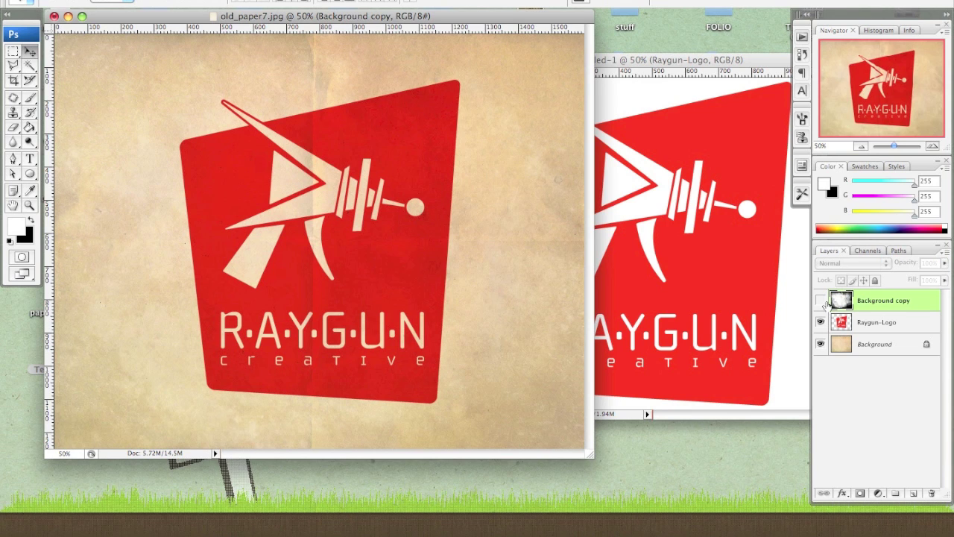
pyautogui.click(911, 328)
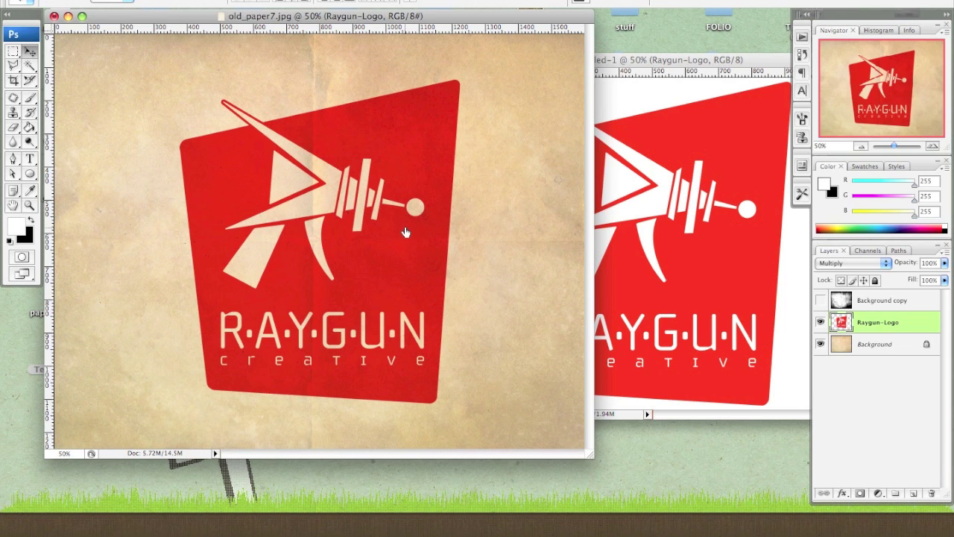
pyautogui.click(860, 492)
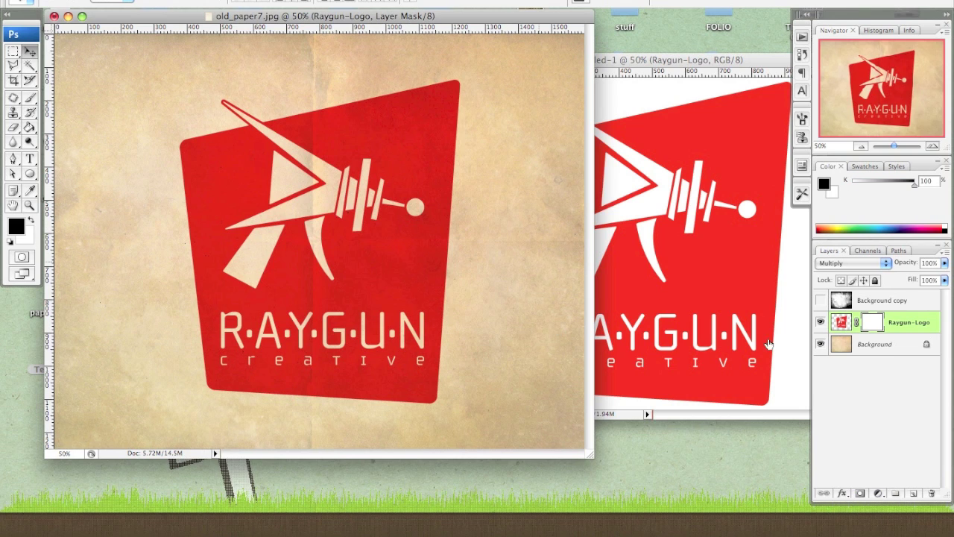
pyautogui.keyDown('alt'); pyautogui.click(880, 325); pyautogui.keyUp('alt')
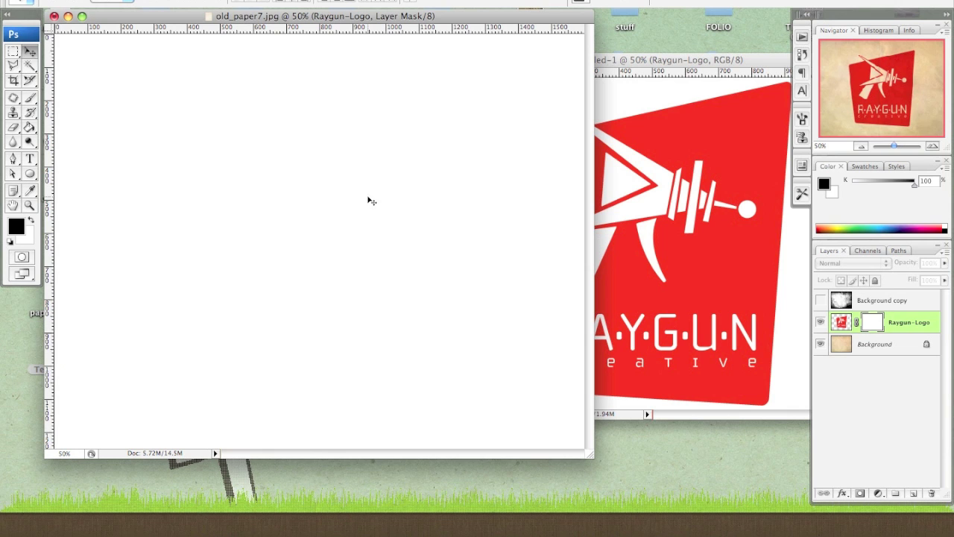
pyautogui.press('super+v')
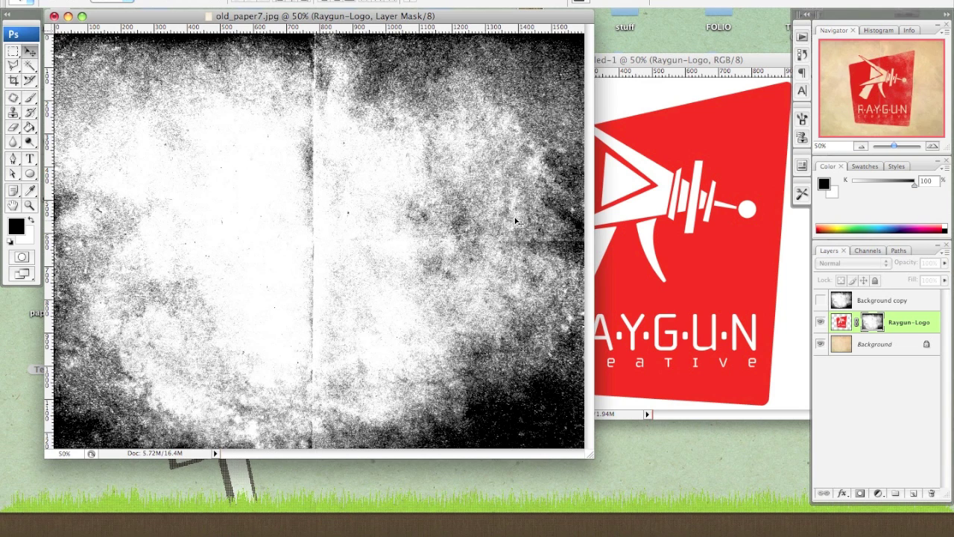
pyautogui.click(929, 322)
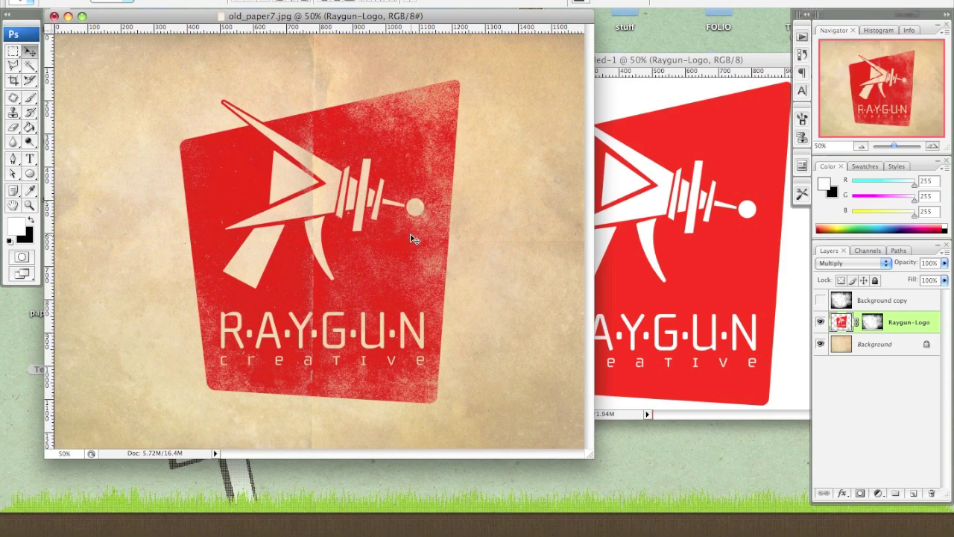
pyautogui.press('super+equal')
pyautogui.press('super+equal')
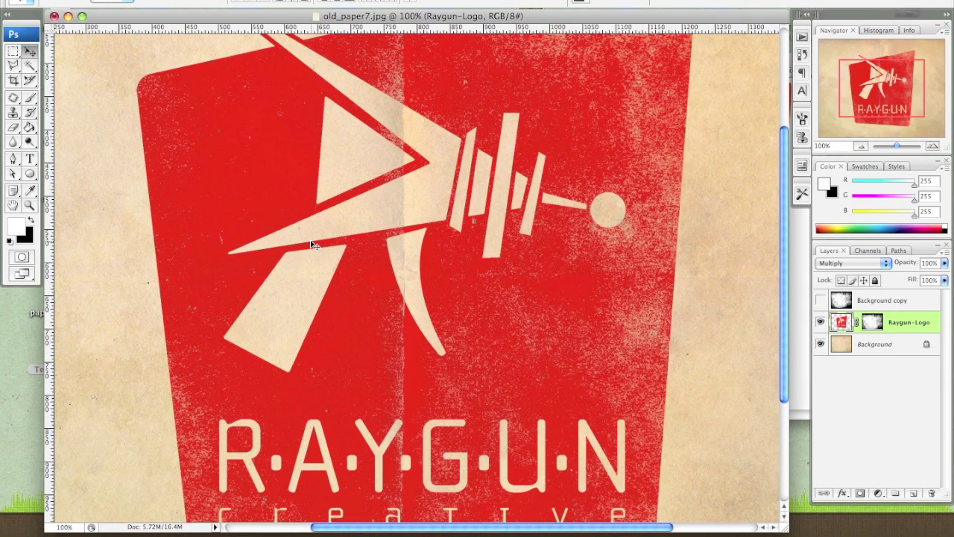
pyautogui.press('super+minus')
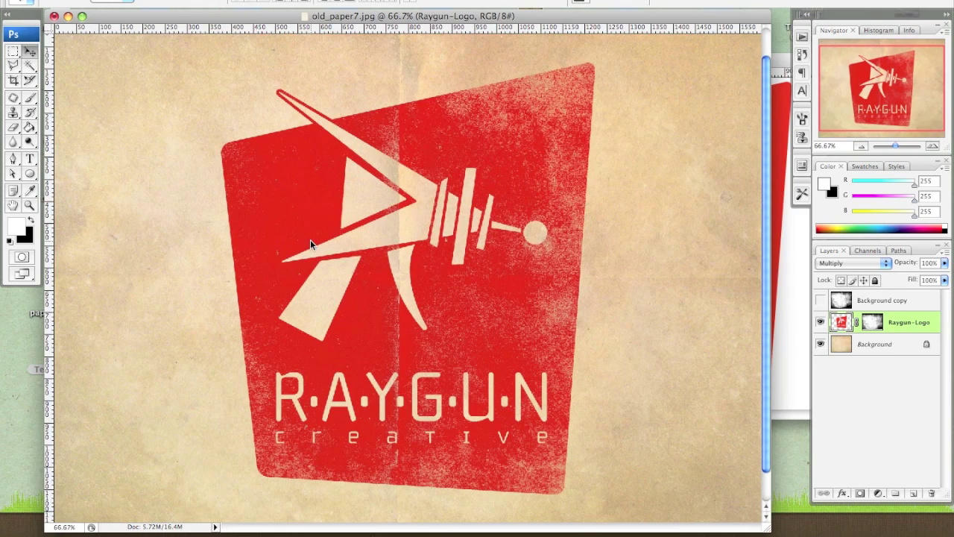
pyautogui.press('super+minus')
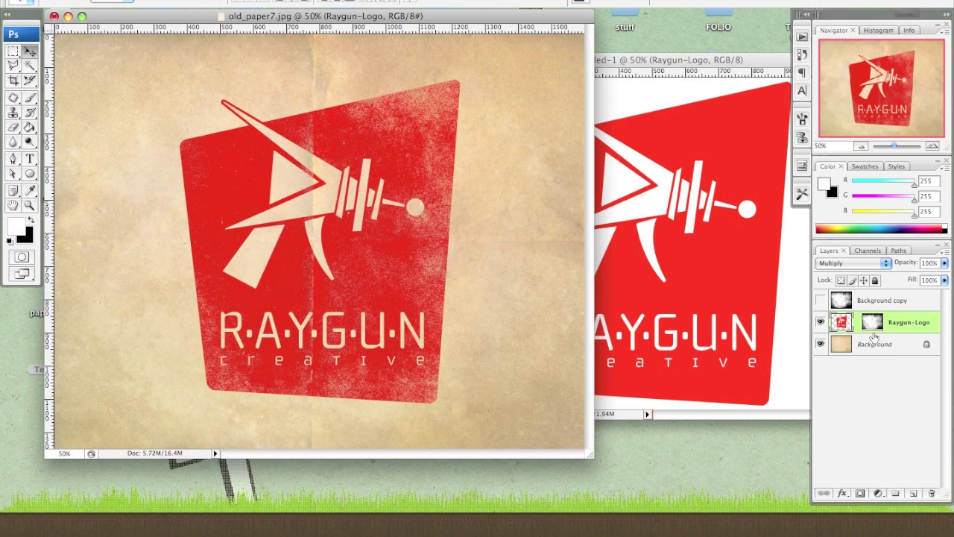
# - Flip the Raygun-Logo layer mask horizontally with Free Transform and commit it
pyautogui.click(873, 325)
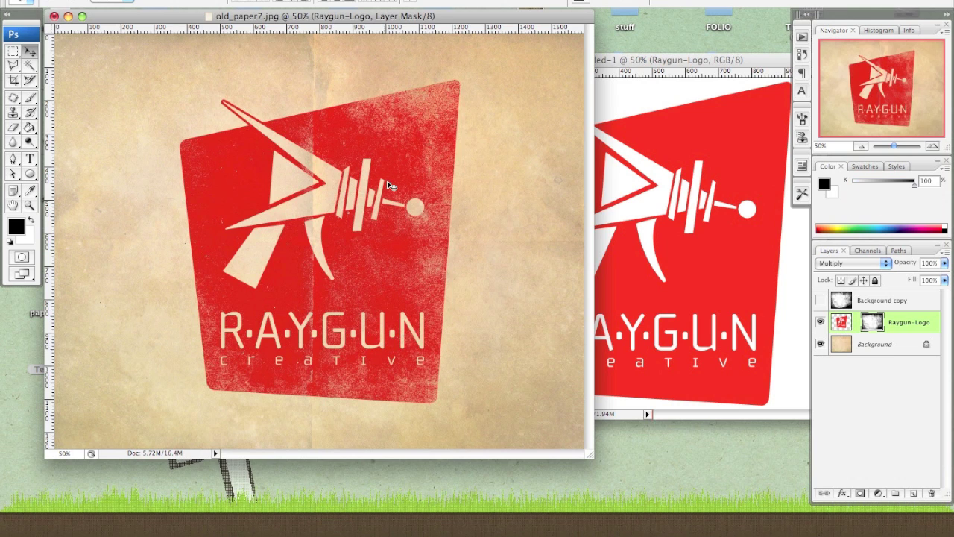
pyautogui.hotkey('ctrl', 't')
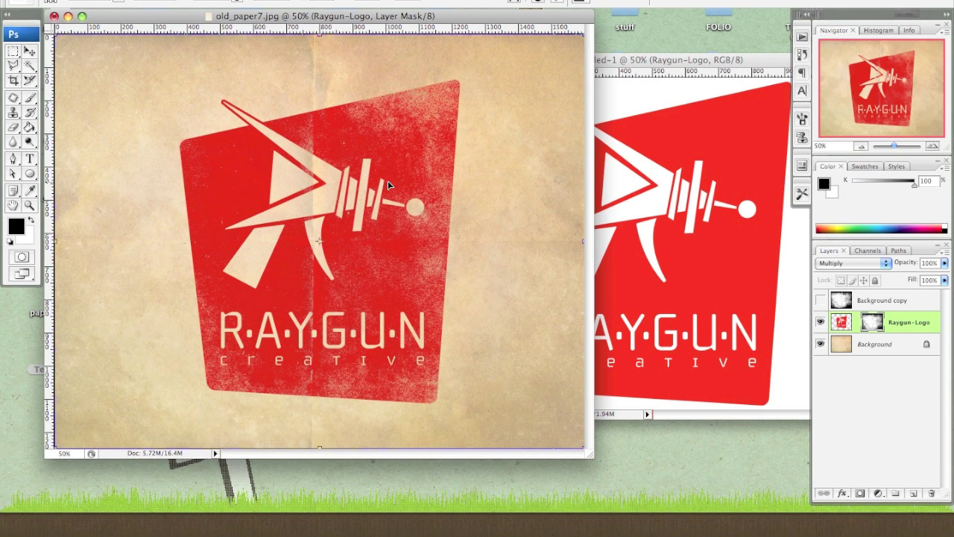
pyautogui.rightClick(480, 275)
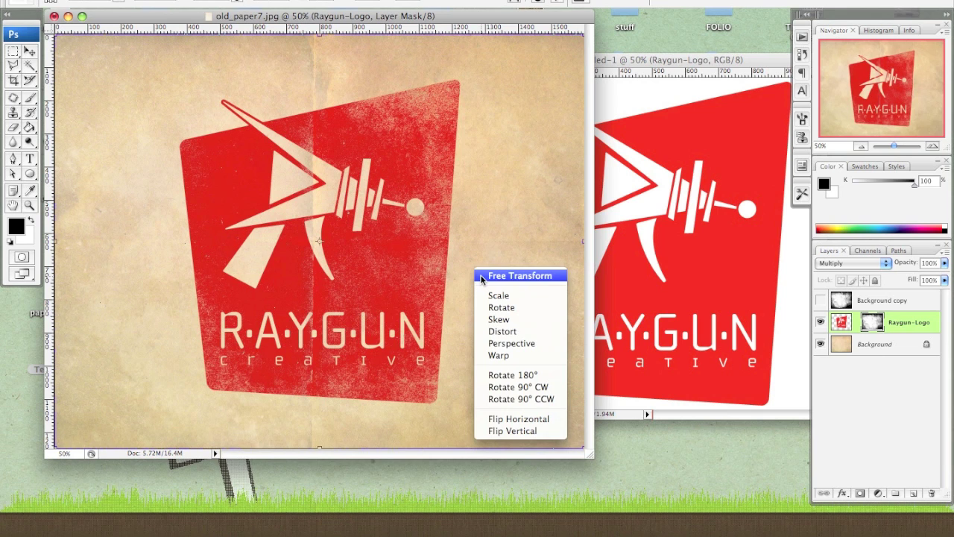
pyautogui.click(521, 419)
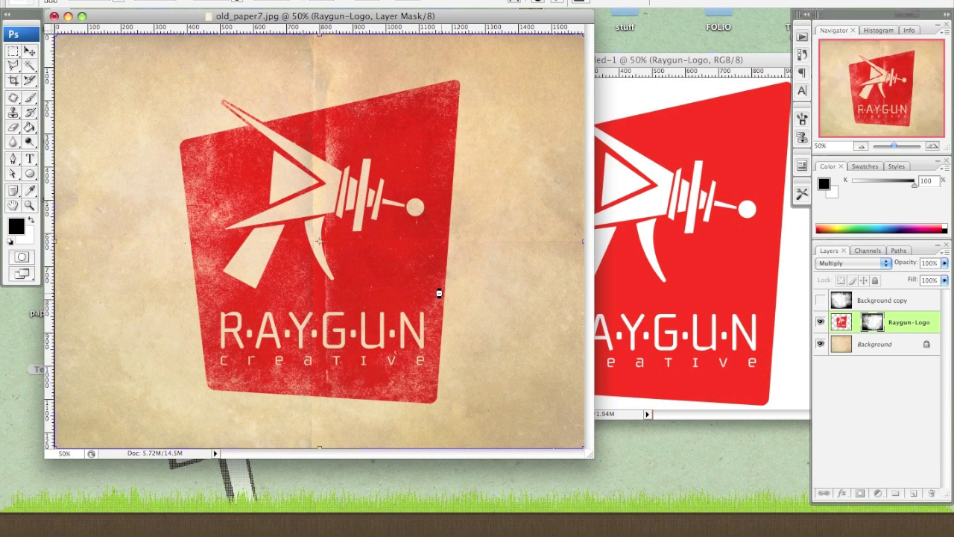
pyautogui.press('Return')
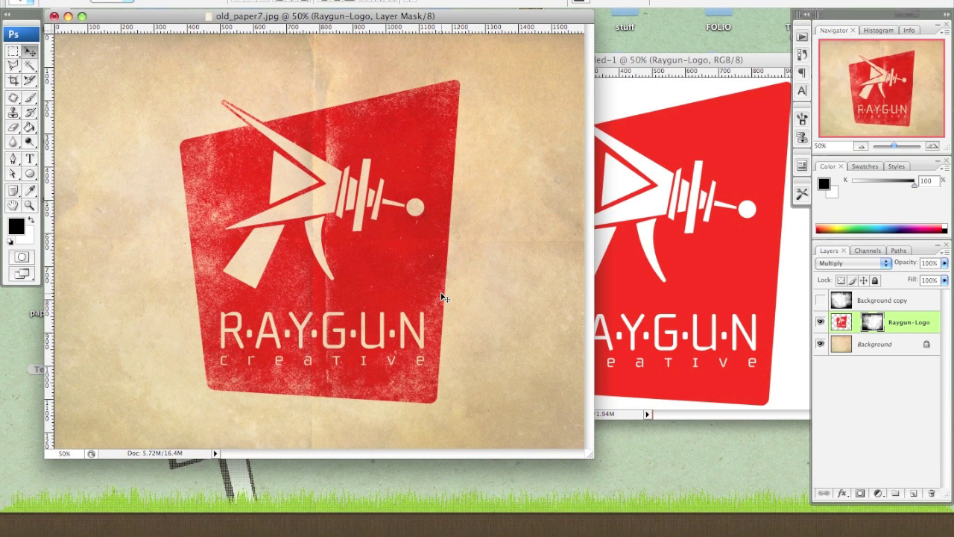
pyautogui.press('super+equal')
pyautogui.press('super+equal')
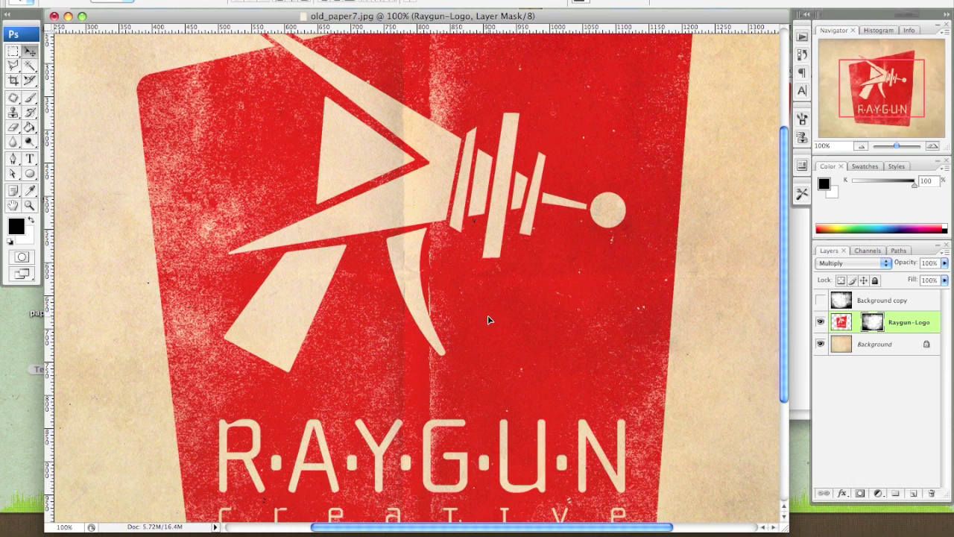
# - Slide the grunge mask left so its texture moves toward the paper fold
pyautogui.moveTo(503, 335); pyautogui.dragTo(481, 348)
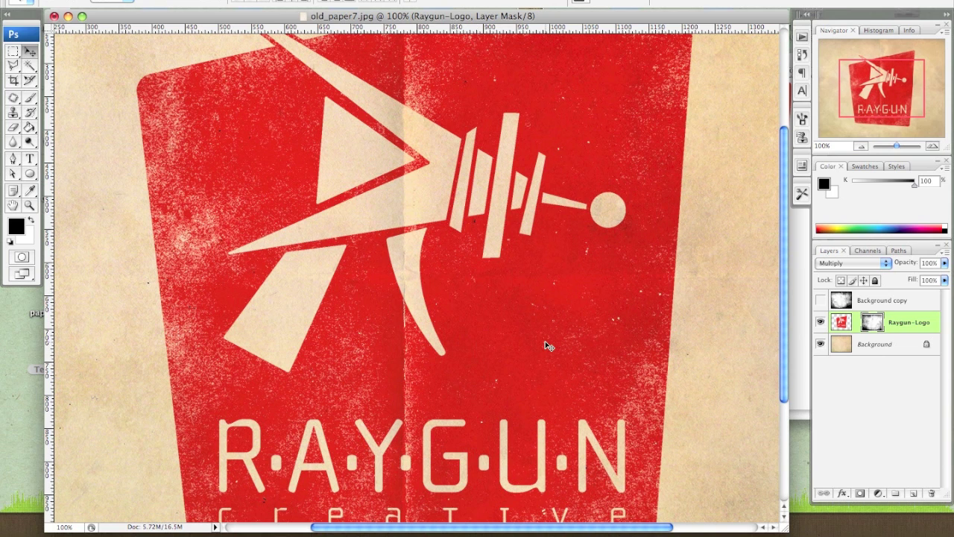
pyautogui.scroll(-5, 545, 341)
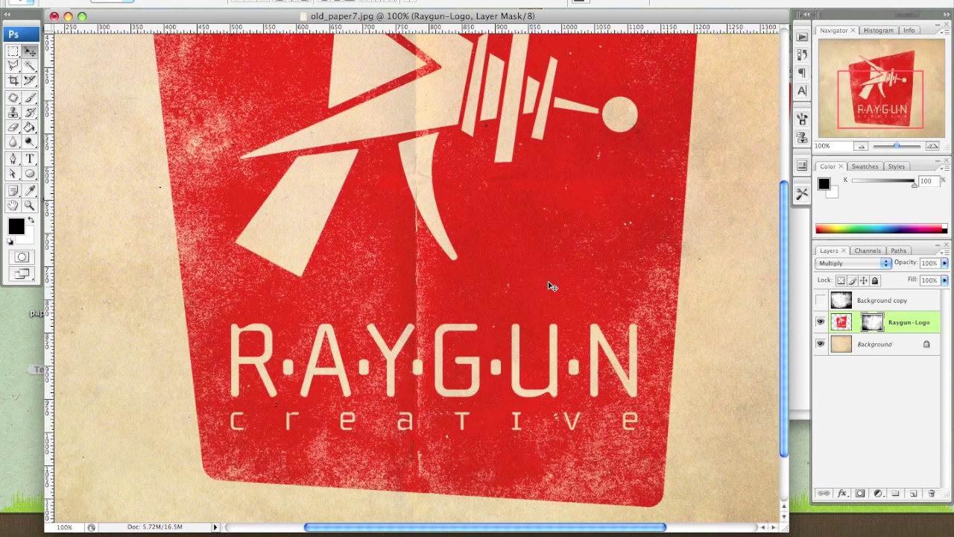
pyautogui.moveTo(548, 281); pyautogui.dragTo(551, 271)
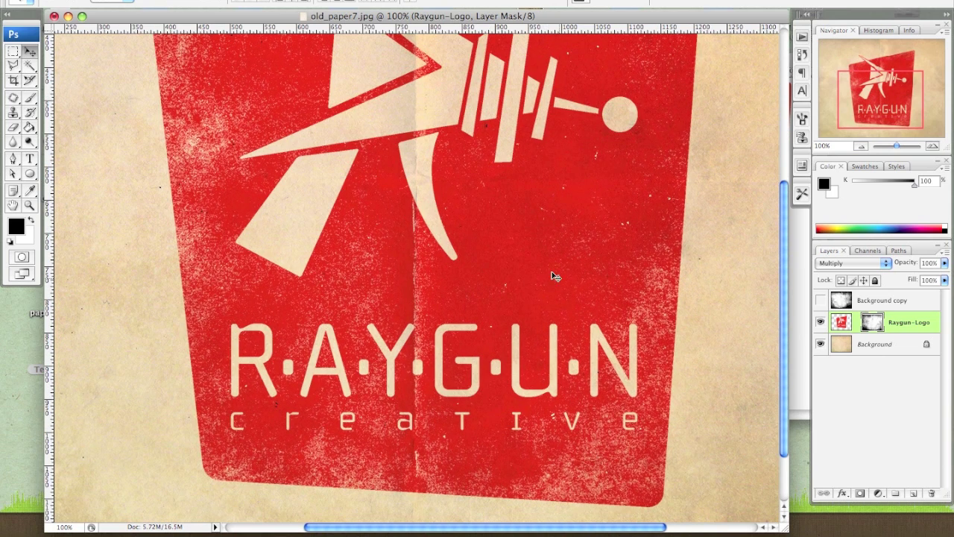
# - Rotate the mask slightly to follow the fold and zoom in to check the alignment
pyautogui.press('super+t')
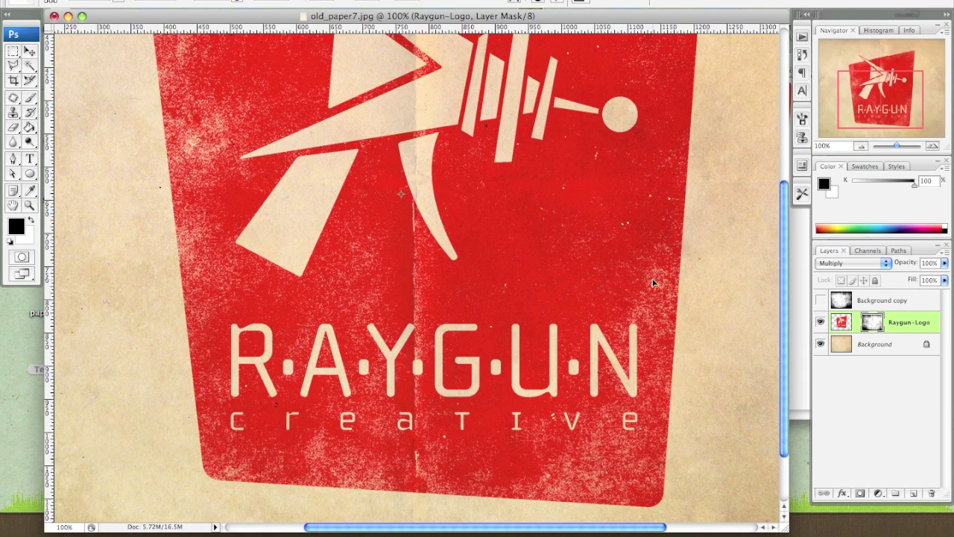
pyautogui.press('super+minus')
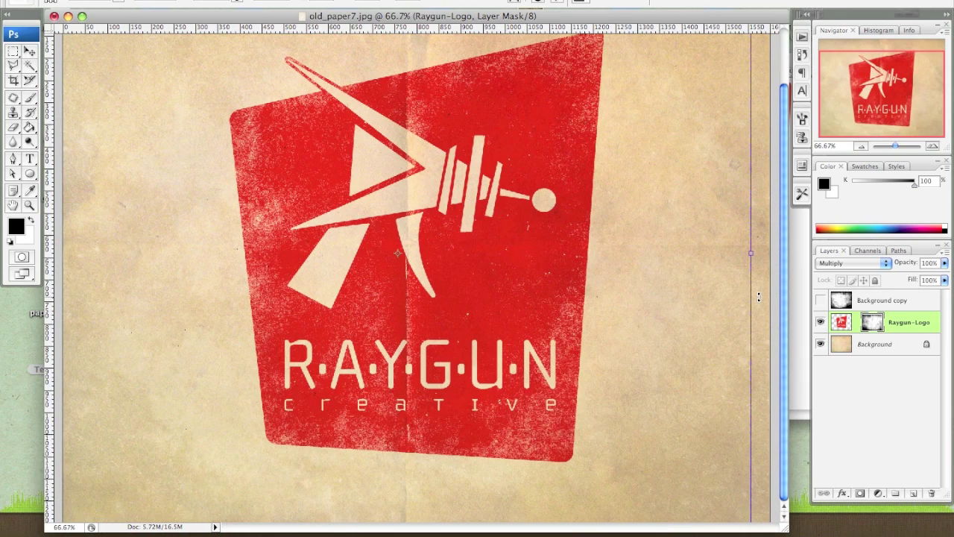
pyautogui.moveTo(759, 296); pyautogui.dragTo(765, 303)
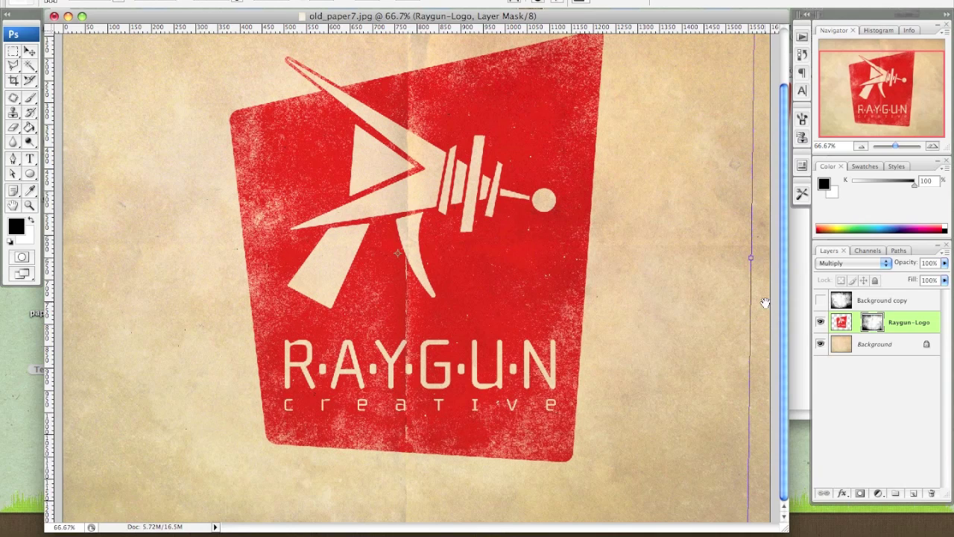
pyautogui.press('Return')
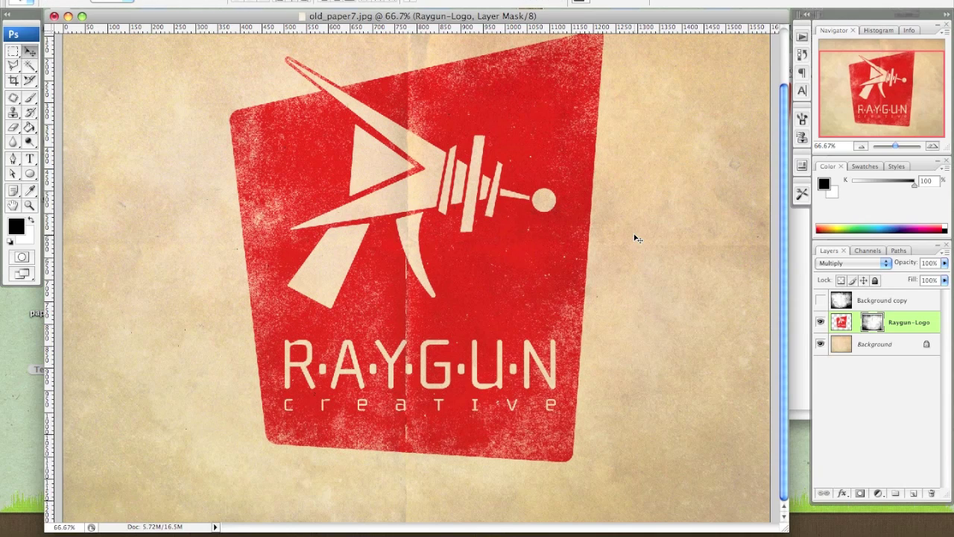
pyautogui.press('super+plus')
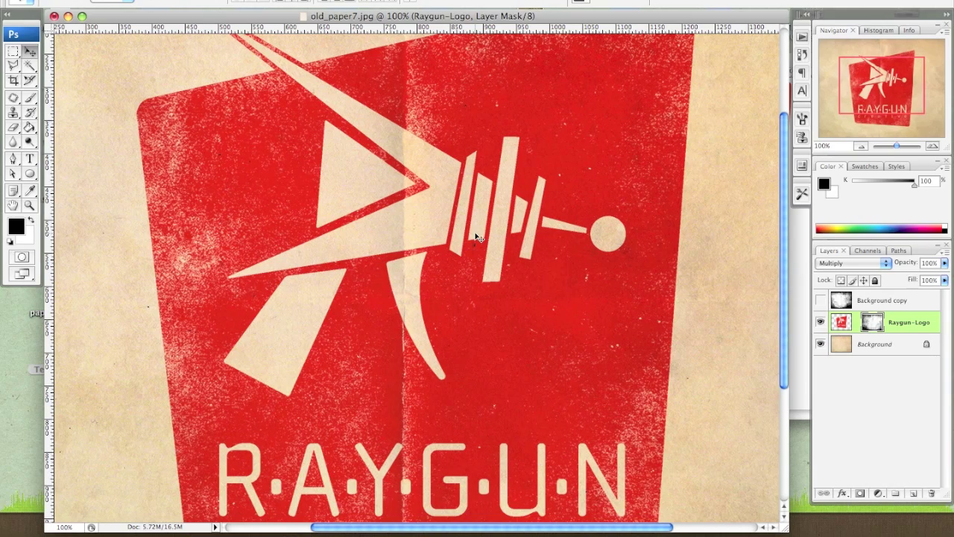
pyautogui.scroll(-3, 589, 246)
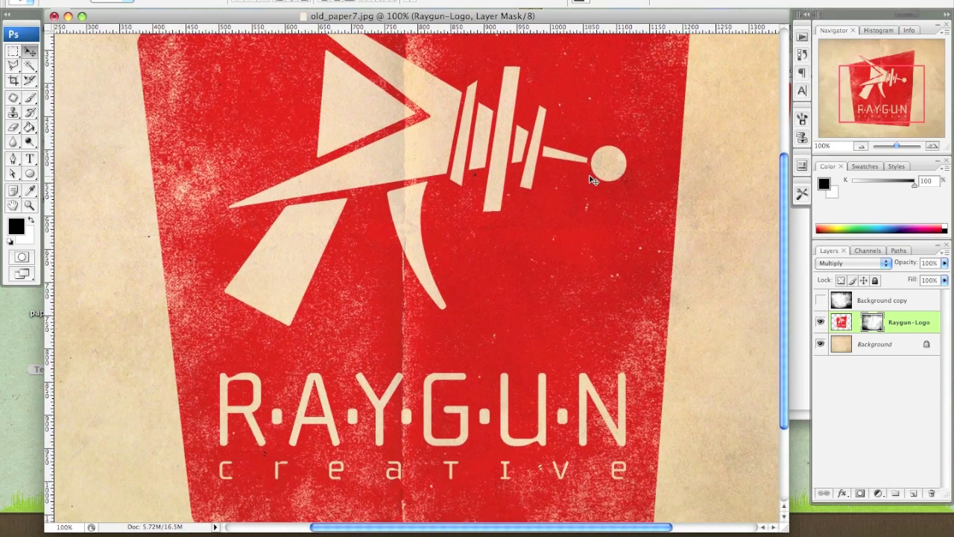
pyautogui.press('super+minus')
pyautogui.press('super+minus')
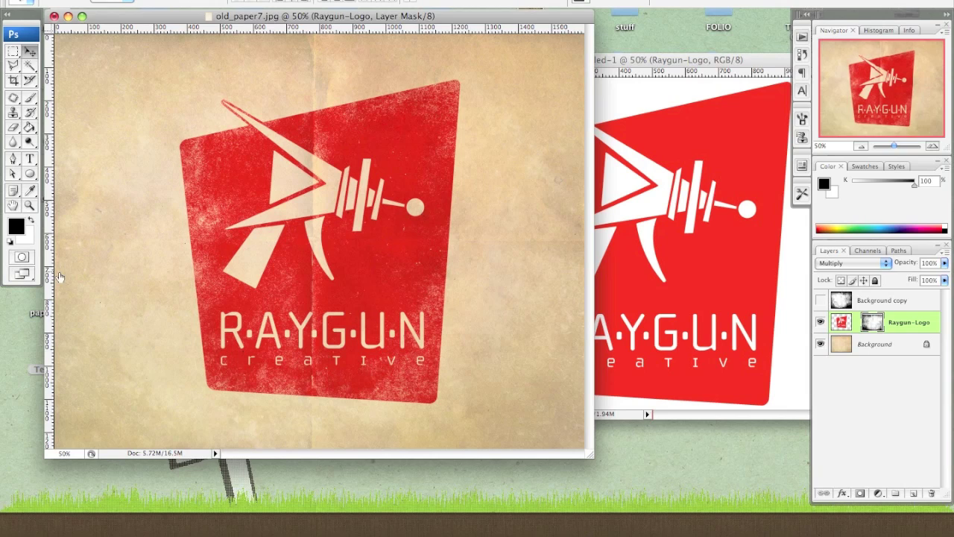
# - In the History panel, save the pre-transform mask state as a second snapshot
pyautogui.click(798, 56)
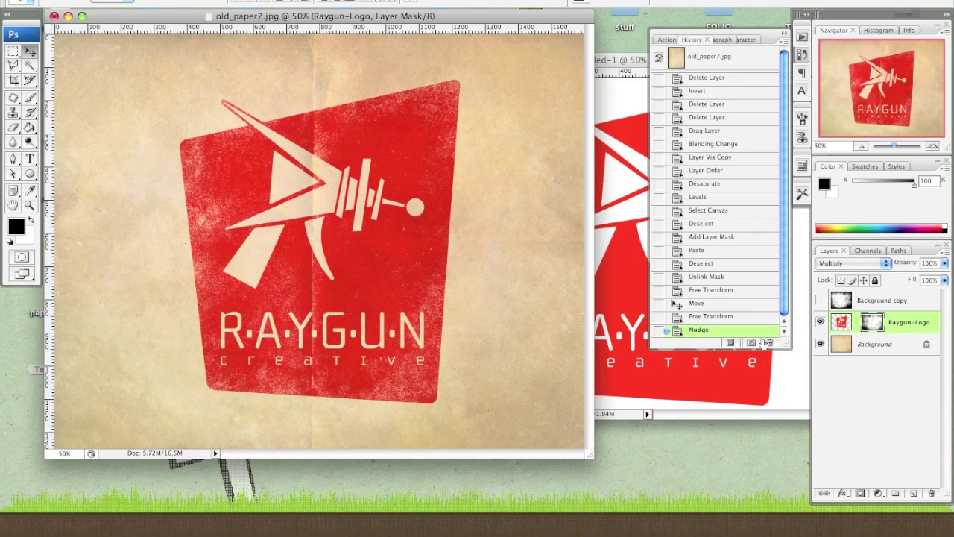
pyautogui.scroll(2, 753, 320)
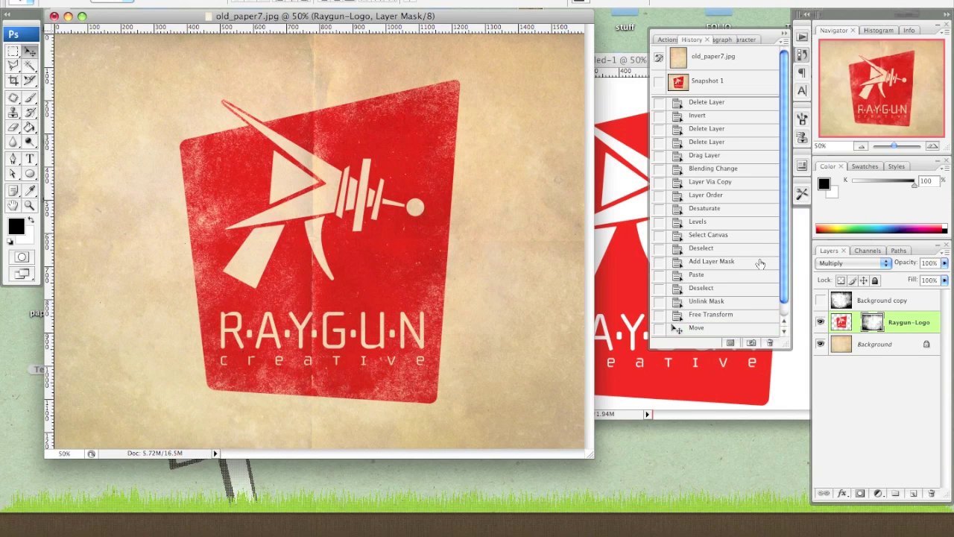
pyautogui.click(709, 302)
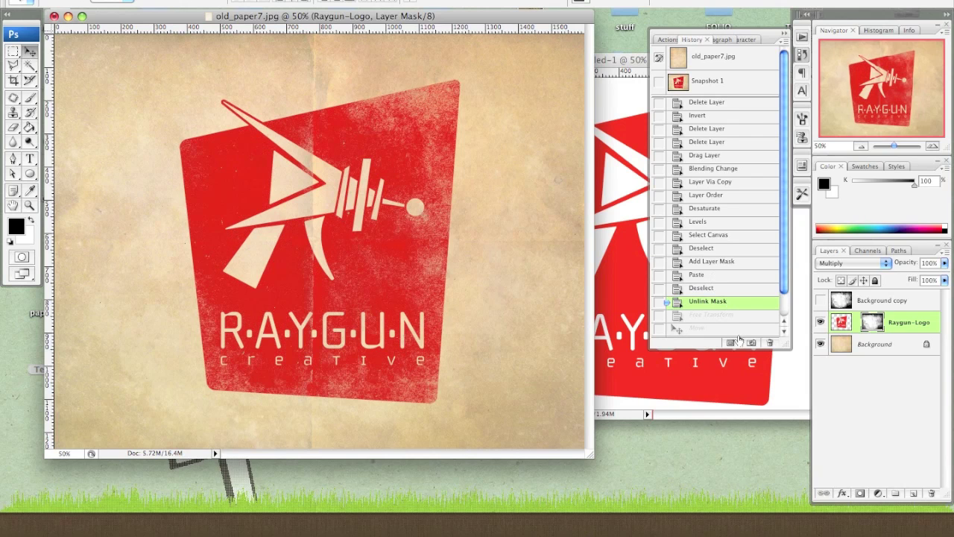
pyautogui.click(750, 343)
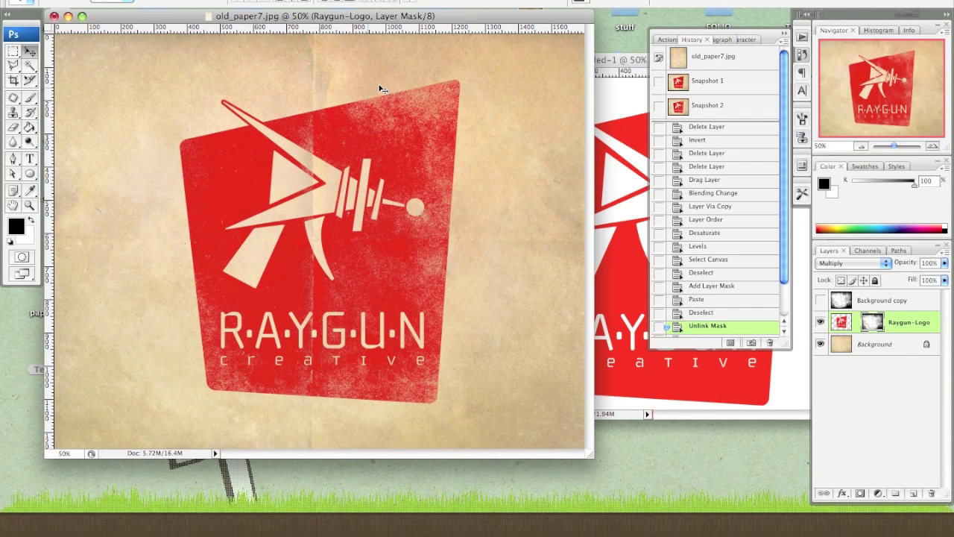
# - Compare Snapshot 1 and Snapshot 2 up close, ending on Snapshot 1
pyautogui.click(713, 89)
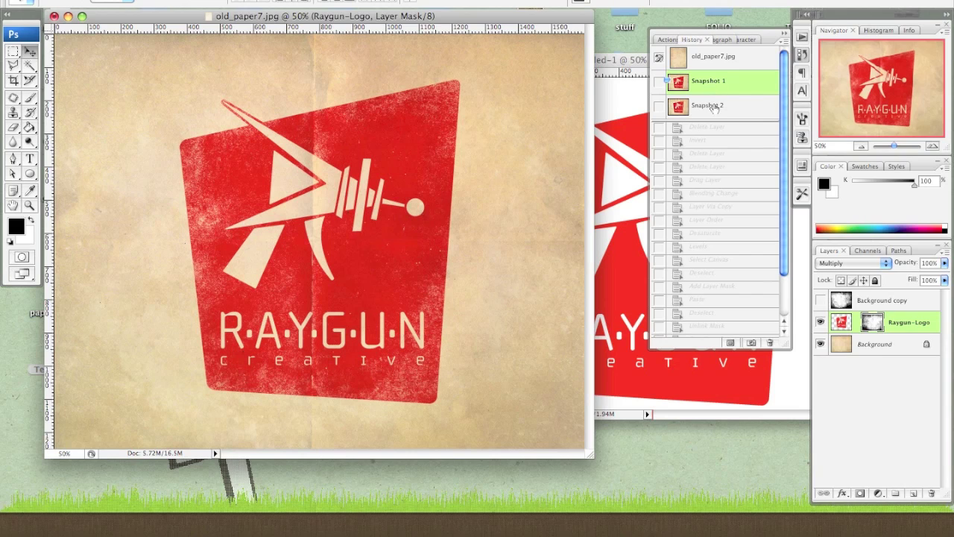
pyautogui.click(715, 109)
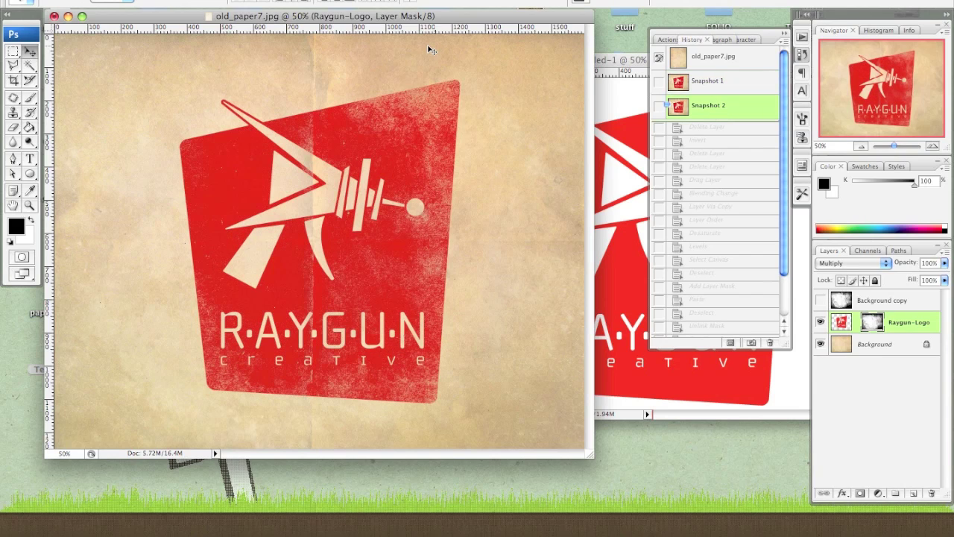
pyautogui.press('super+equal')
pyautogui.press('super+equal')
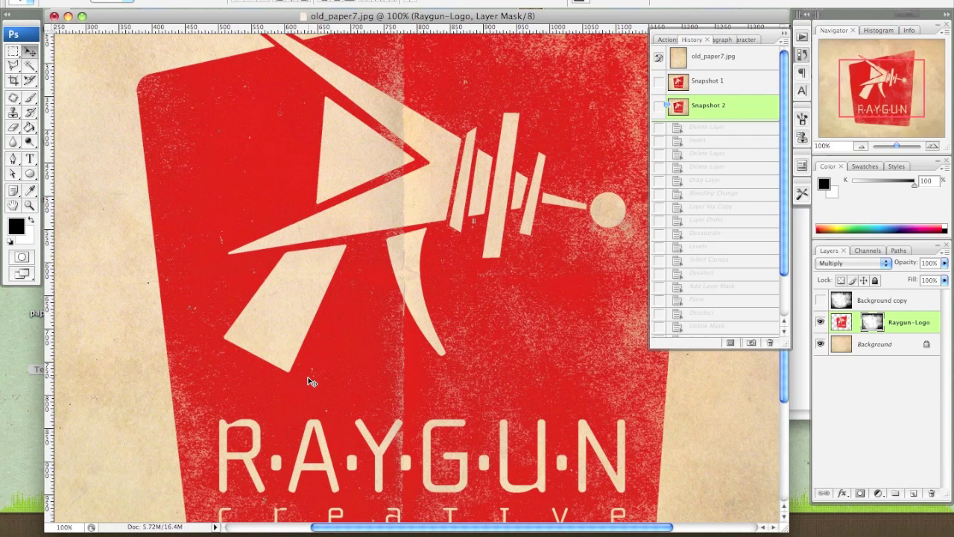
pyautogui.click(742, 83)
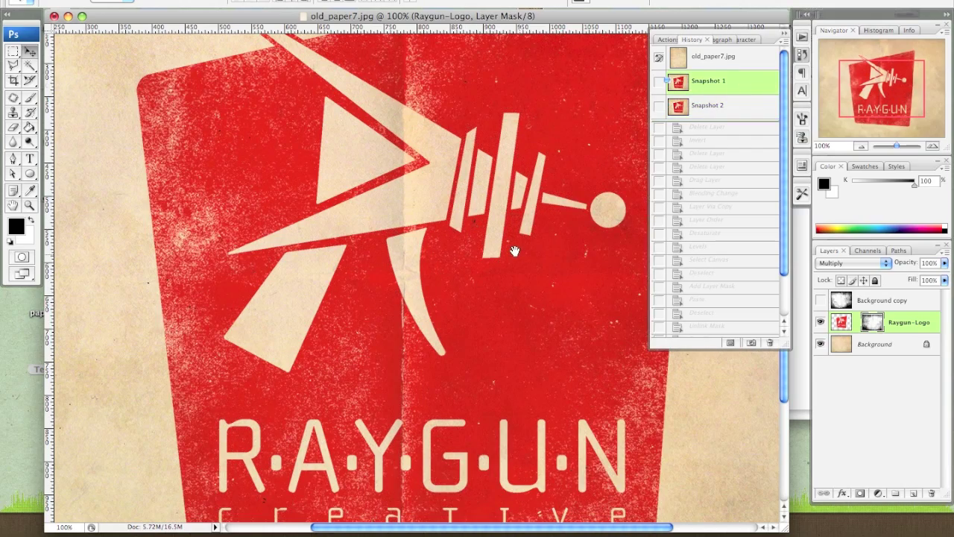
pyautogui.moveTo(521, 279); pyautogui.dragTo(443, 168)
pyautogui.moveTo(480, 238); pyautogui.dragTo(520, 248)
pyautogui.press('super+minus')
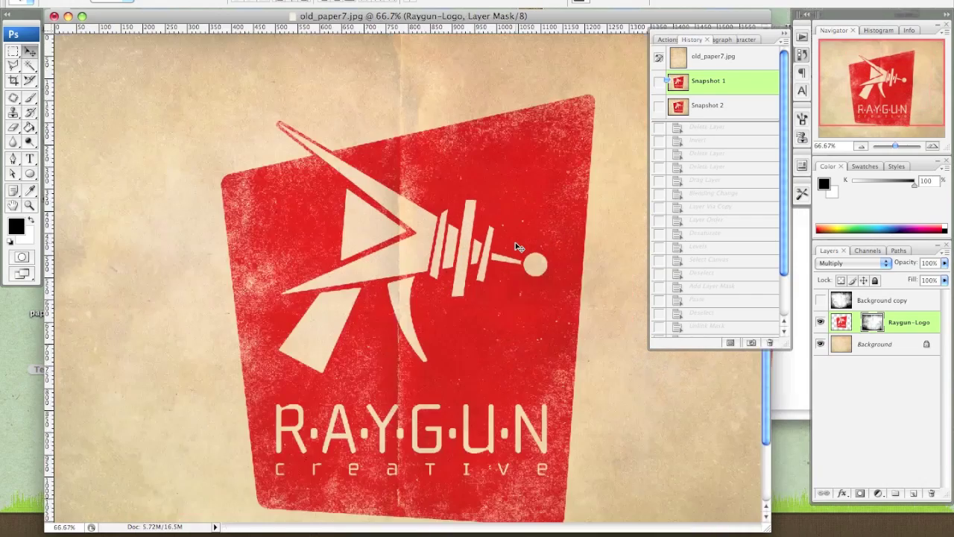
pyautogui.press('super+minus')
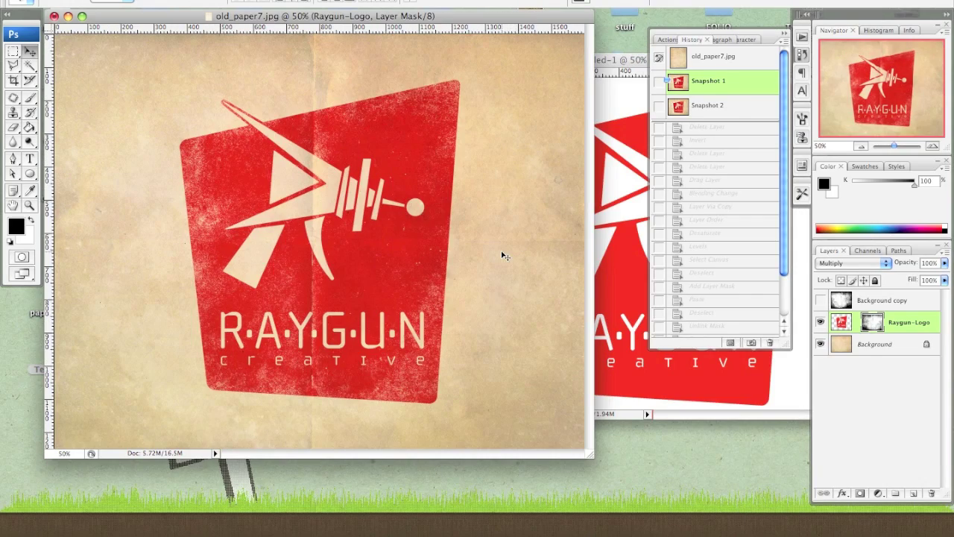